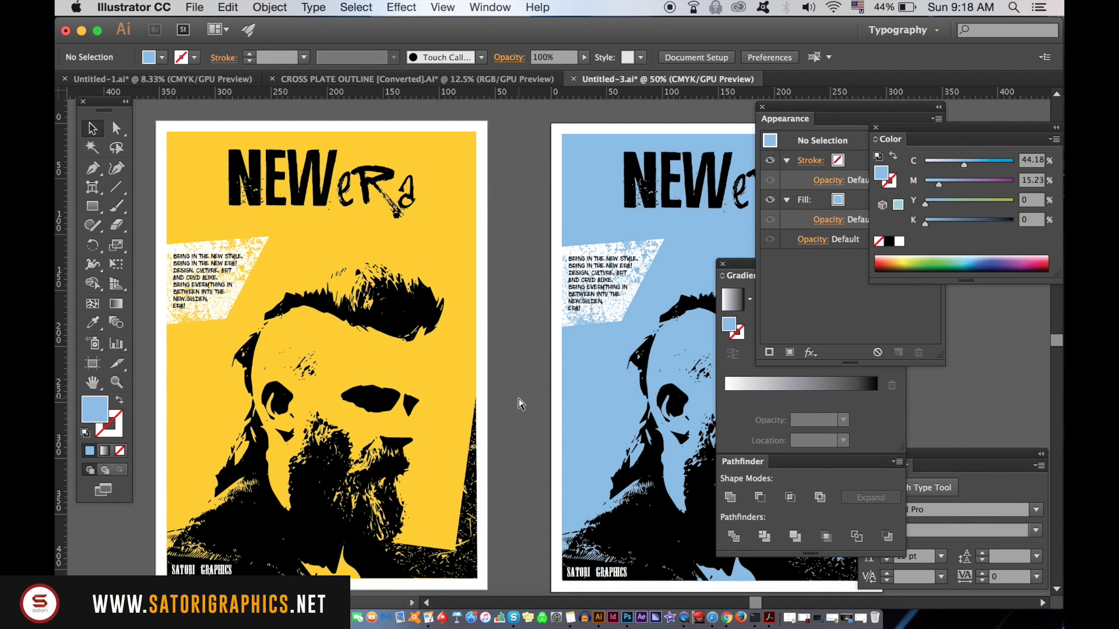
Step: Zoom and pan around the yellow and blue posters to inspect their text
{"action": "key", "text": "ctrl+="}
{"action": "left_click_drag", "start_coordinate": [542, 343], "coordinate": [654, 387]}
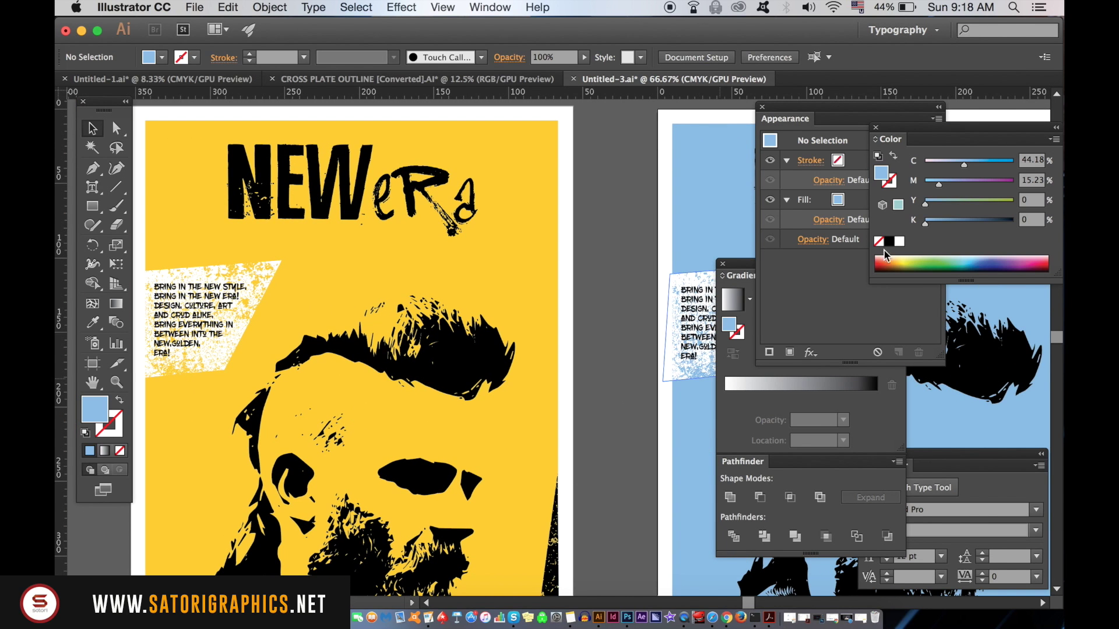
{"action": "key", "text": "ctrl+minus"}
{"action": "key", "text": "ctrl+minus"}
{"action": "key", "text": "ctrl+minus"}
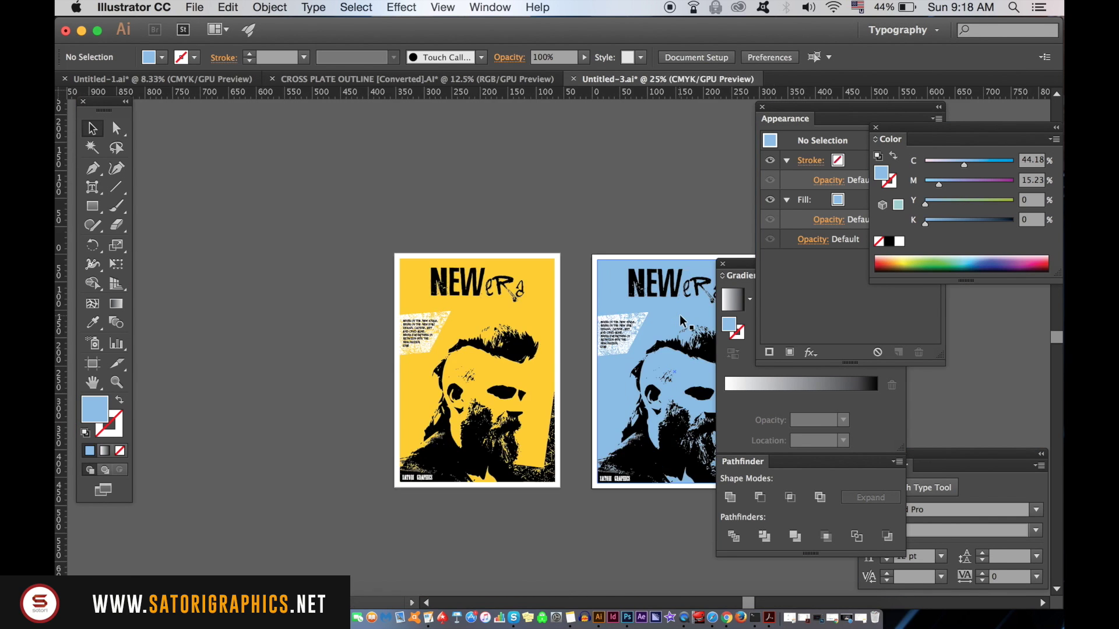
{"action": "left_click_drag", "start_coordinate": [528, 257], "coordinate": [519, 241]}
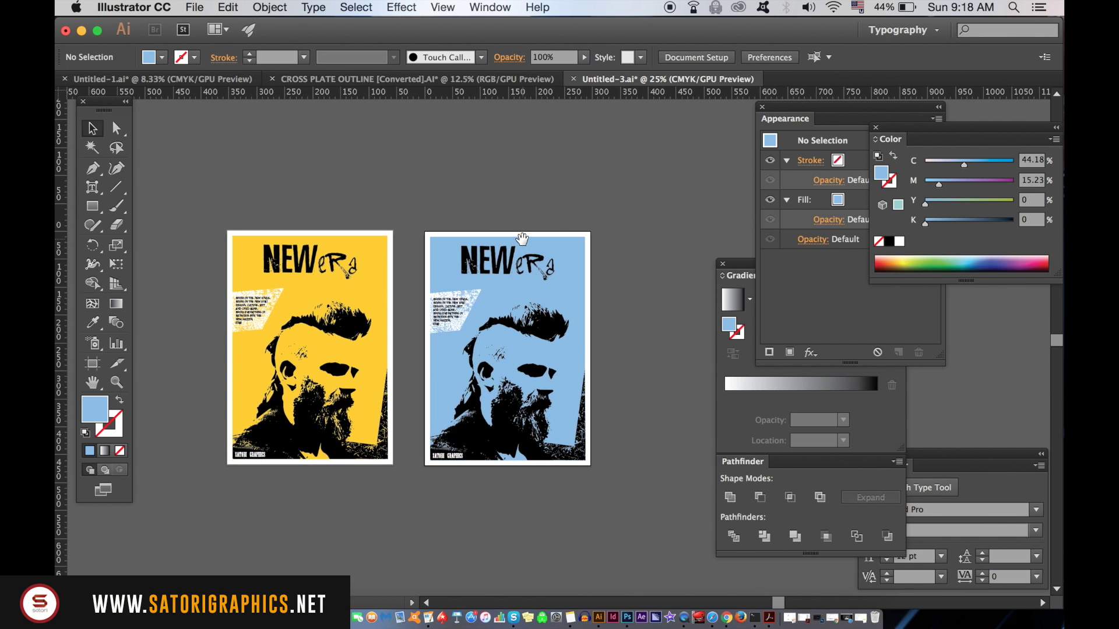
{"action": "key", "text": "ctrl+plus"}
{"action": "key", "text": "ctrl+plus"}
{"action": "key", "text": "ctrl+plus"}
{"action": "key", "text": "ctrl+plus"}
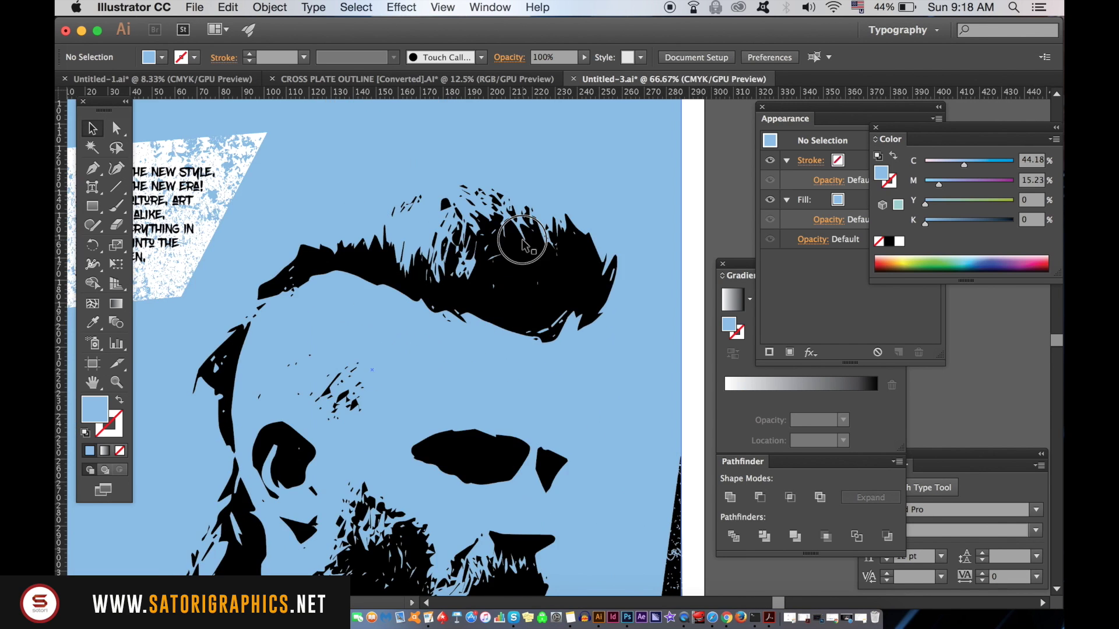
{"action": "scroll", "coordinate": [516, 238], "scroll_direction": "left", "scroll_amount": 10}
{"action": "scroll", "coordinate": [581, 244], "scroll_direction": "left", "scroll_amount": 10}
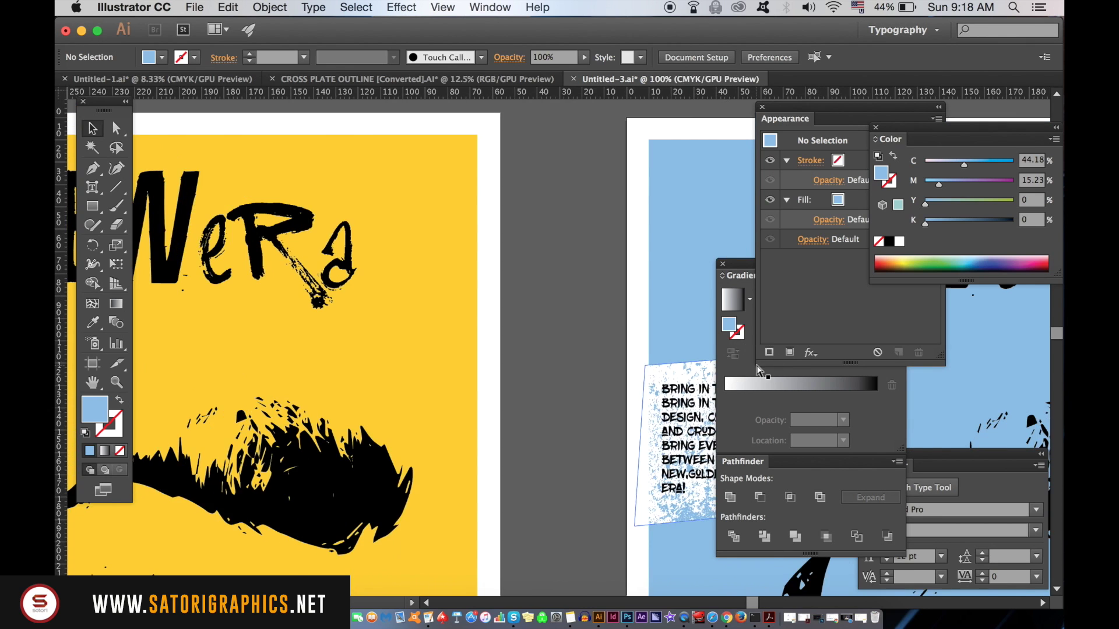
{"action": "key", "text": "ctrl+minus"}
Step: Hide all panels and the toolbar so the yellow poster fills the canvas
{"action": "key", "text": "Tab"}
{"action": "left_click_drag", "start_coordinate": [607, 197], "coordinate": [673, 159]}
{"action": "key", "text": "Tab"}
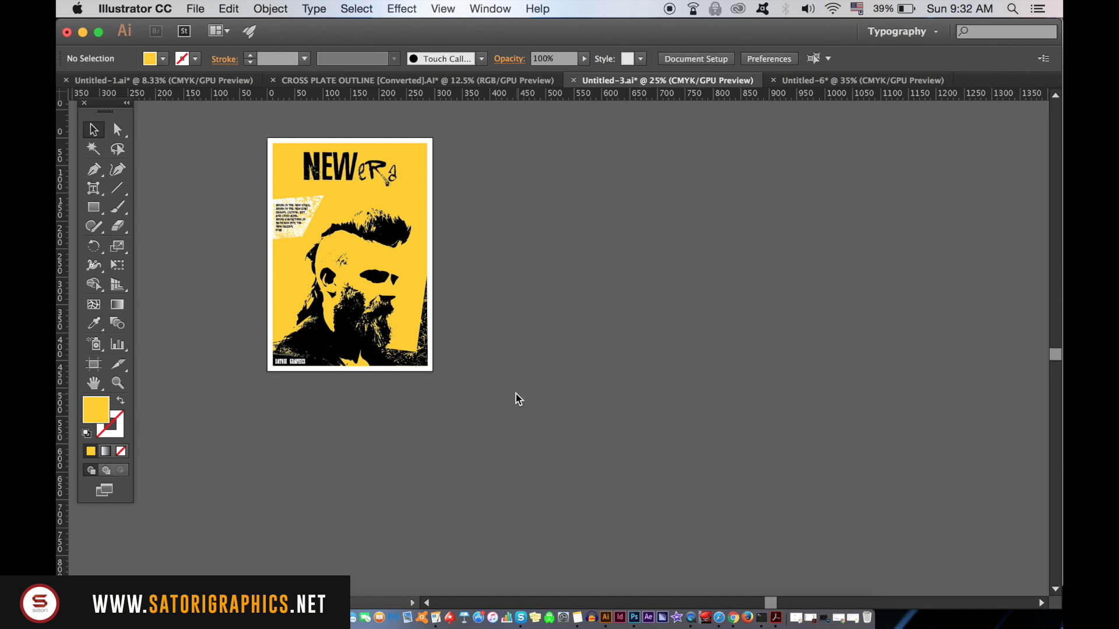
Step: Alt-drag the yellow poster's artboard into copies forming a 2×2 grid of four posters
{"action": "left_click", "coordinate": [95, 370]}
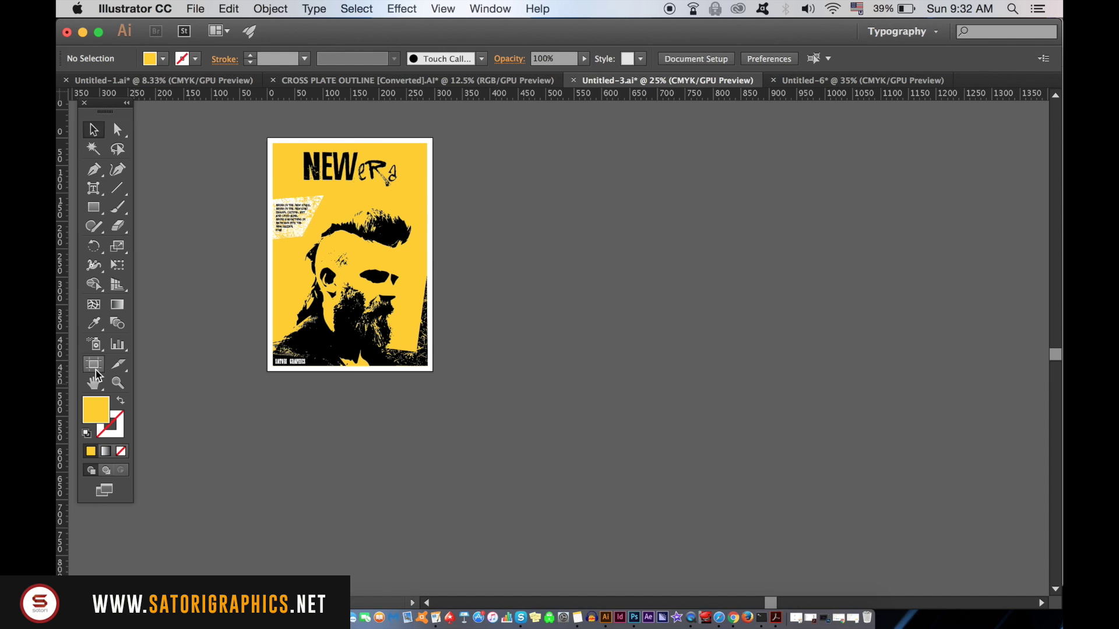
{"action": "left_click", "coordinate": [564, 329]}
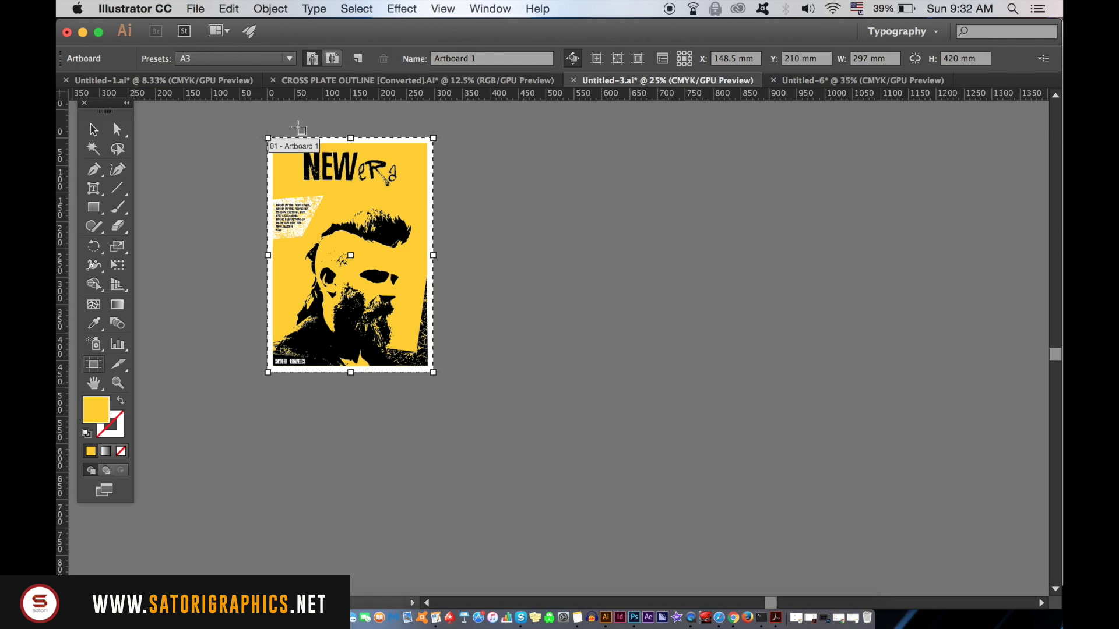
{"action": "key", "text": "alt"}
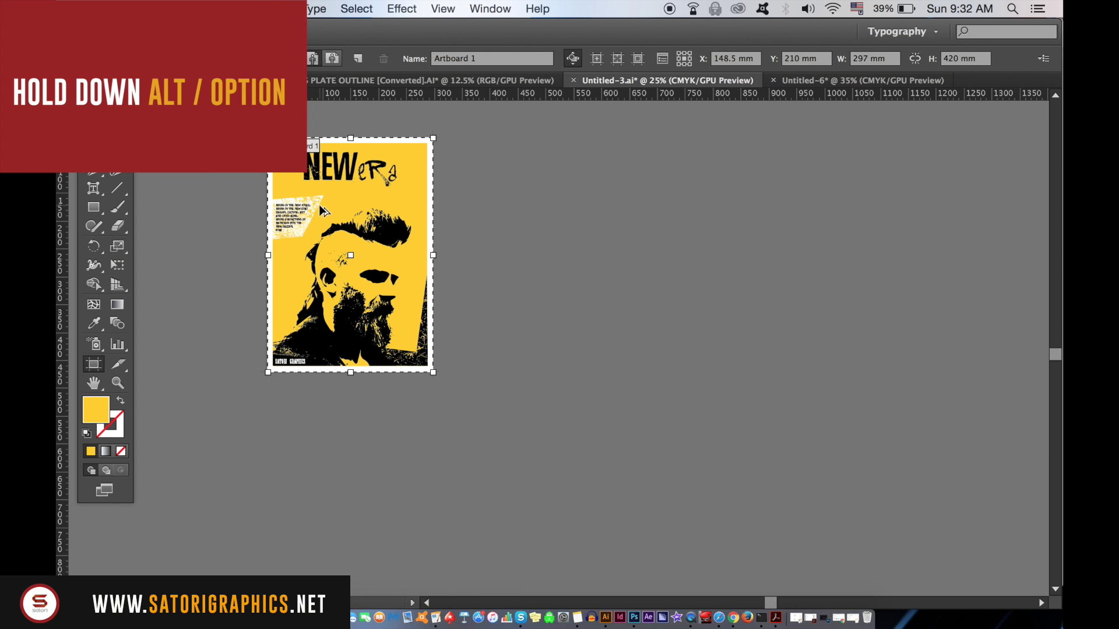
{"action": "left_click_drag", "start_coordinate": [335, 211], "coordinate": [575, 466]}
{"action": "left_click_drag", "start_coordinate": [575, 467], "coordinate": [94, 129]}
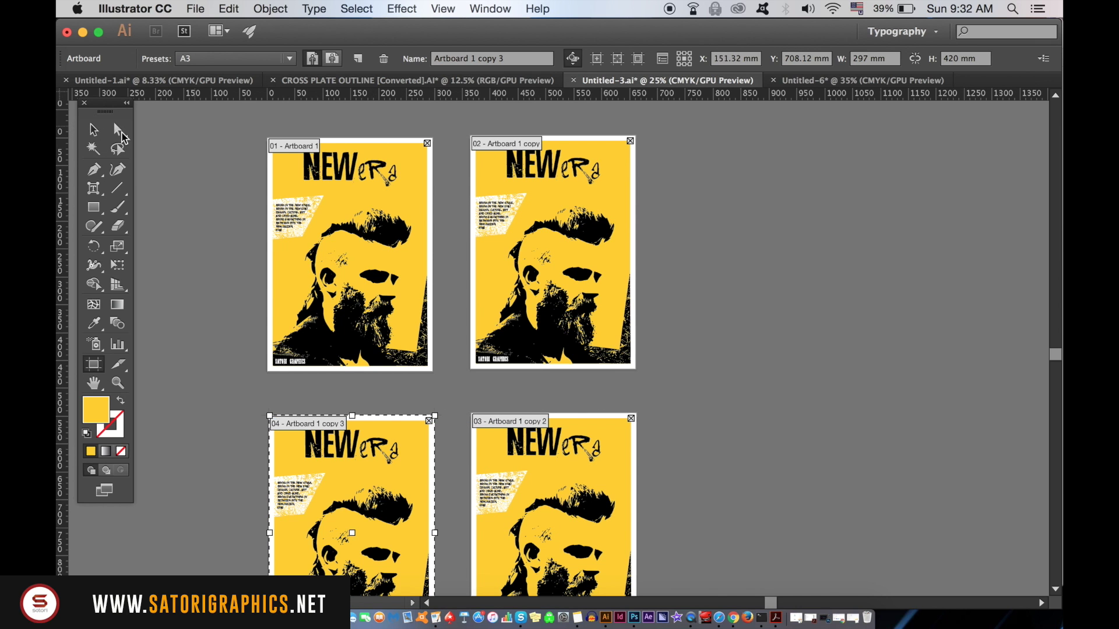
{"action": "key", "text": "v"}
{"action": "left_click_drag", "start_coordinate": [312, 275], "coordinate": [329, 232]}
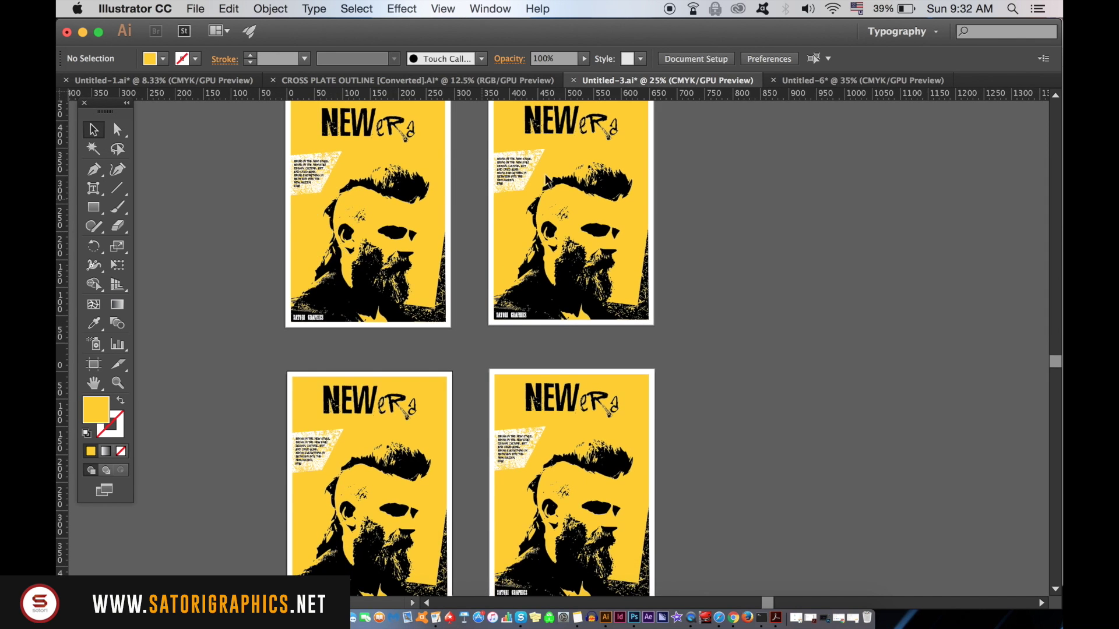
Step: Fill the upper-right, lower-right and lower-left poster backgrounds blue, green and orange
{"action": "left_click", "coordinate": [615, 159]}
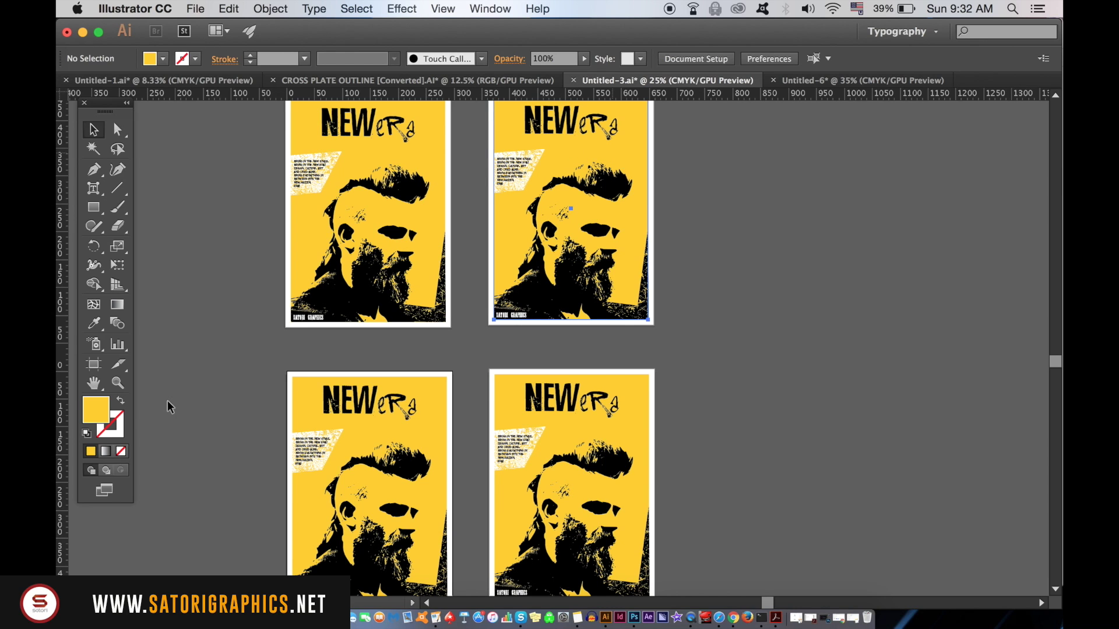
{"action": "double_click", "coordinate": [98, 411]}
{"action": "type", "text": "2872e8"}
{"action": "left_click", "coordinate": [976, 300]}
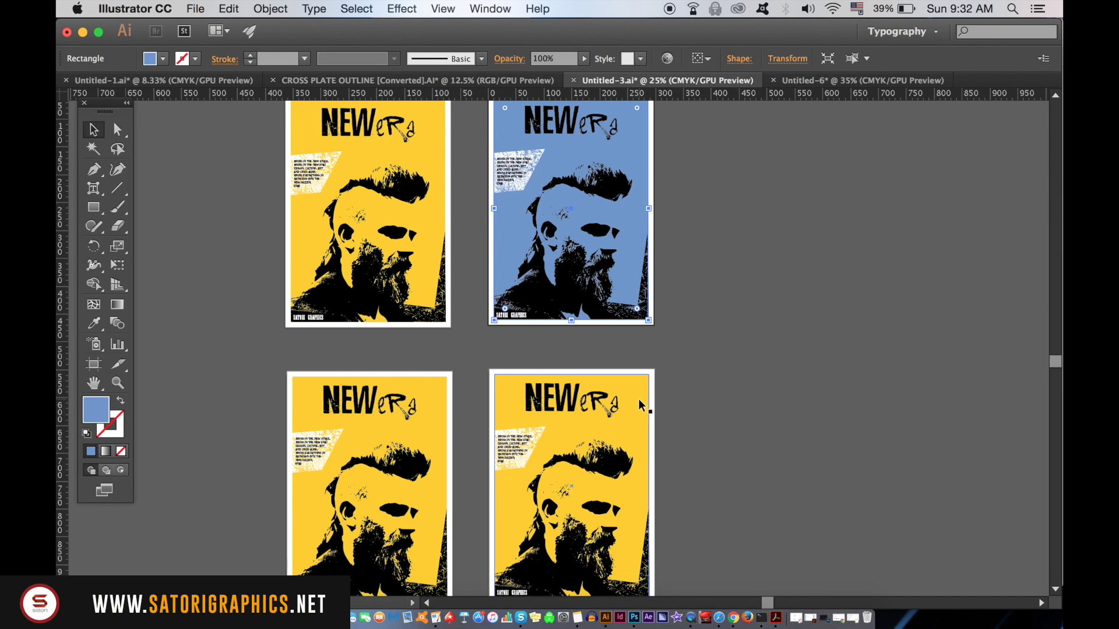
{"action": "left_click", "coordinate": [641, 402]}
{"action": "double_click", "coordinate": [98, 411]}
{"action": "left_click", "coordinate": [830, 448]}
{"action": "left_click", "coordinate": [976, 300]}
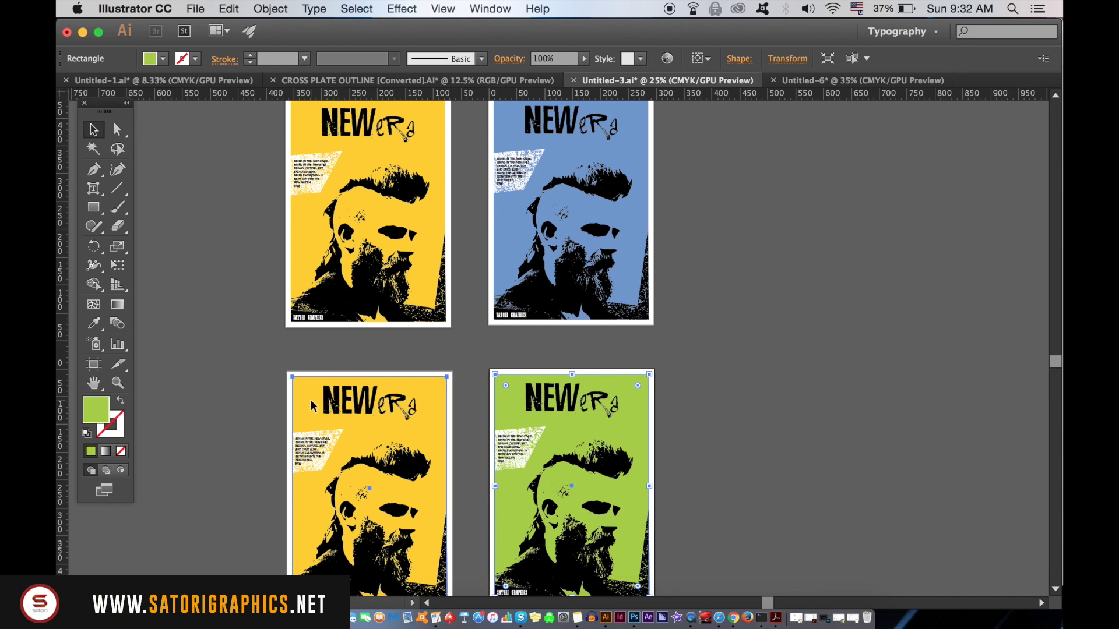
{"action": "left_click", "coordinate": [443, 408]}
{"action": "double_click", "coordinate": [98, 412]}
{"action": "left_click", "coordinate": [831, 483]}
{"action": "left_click", "coordinate": [976, 300]}
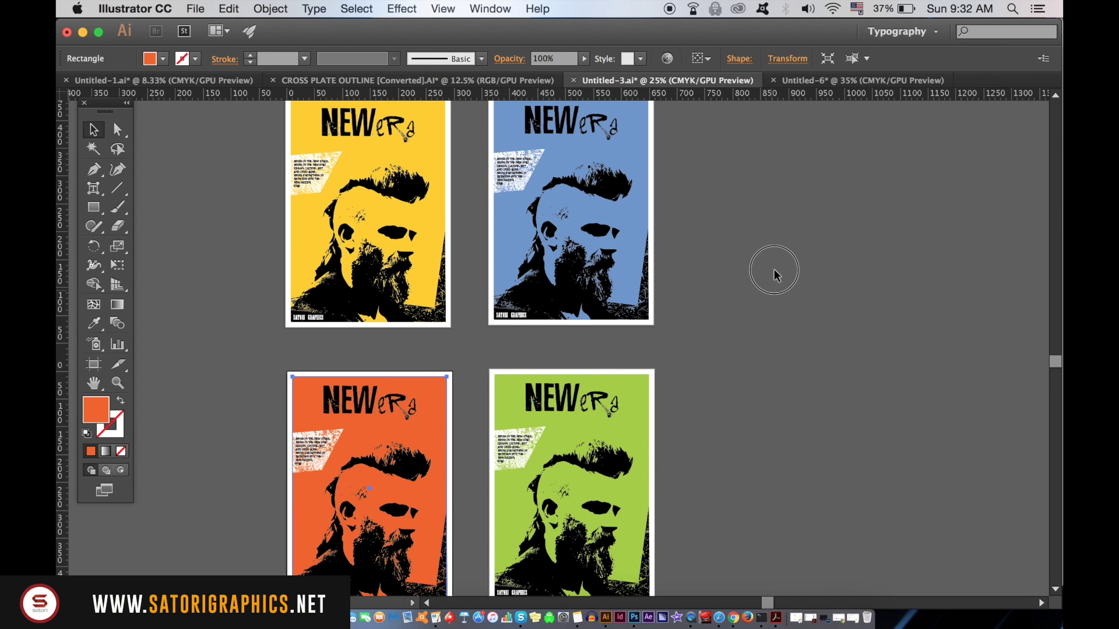
Step: Rename the orange poster's artboard to 'design red'
{"action": "scroll", "coordinate": [774, 274], "scroll_direction": "down", "scroll_amount": 1}
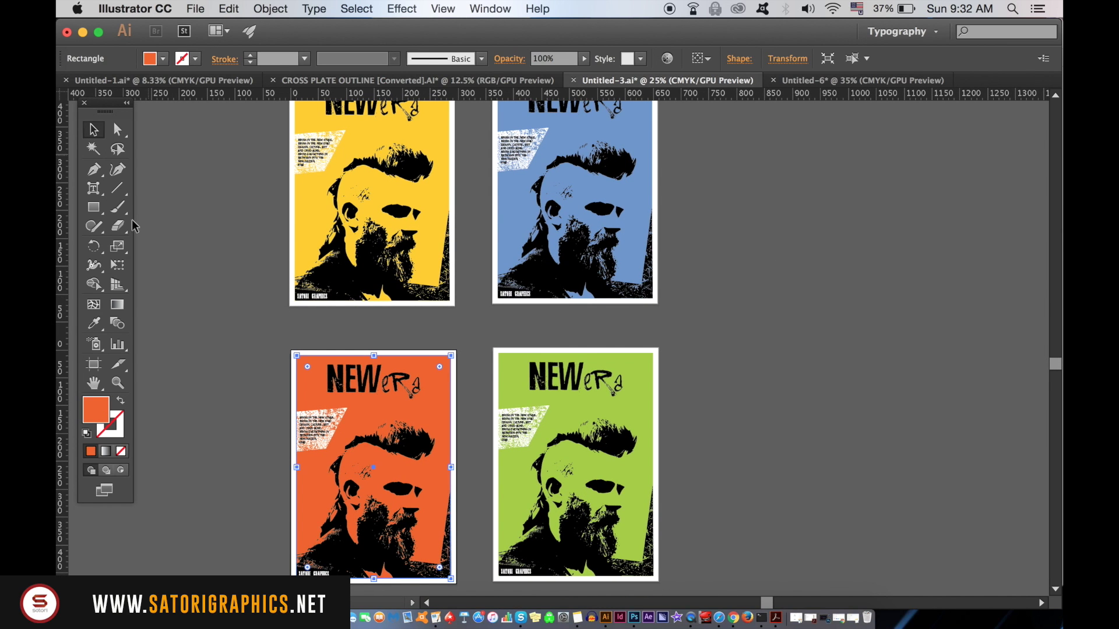
{"action": "left_click", "coordinate": [93, 363]}
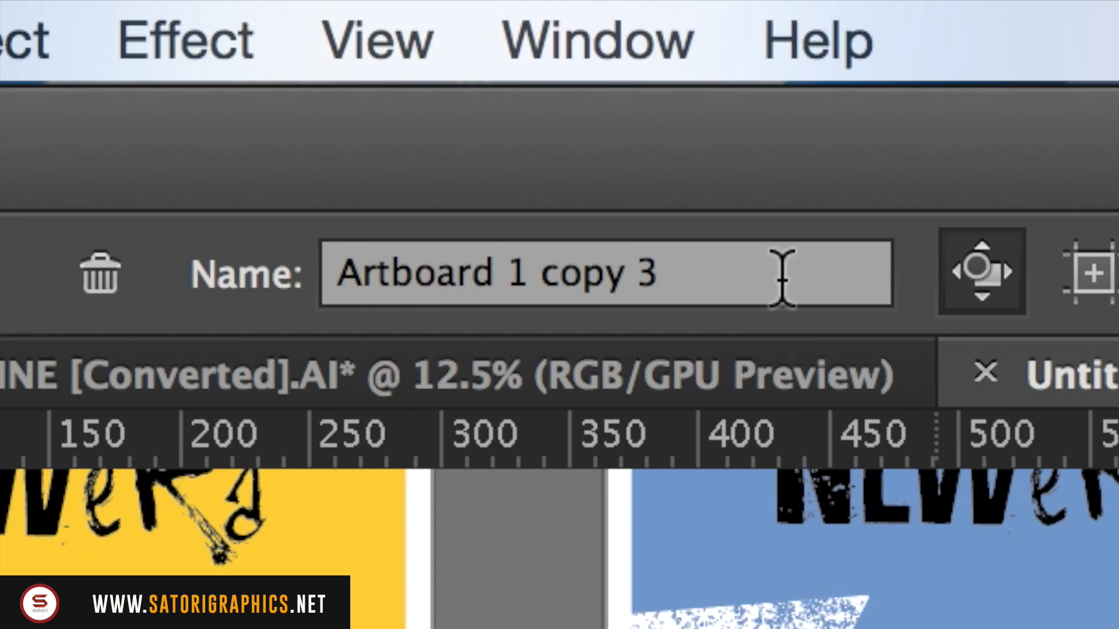
{"action": "left_click", "coordinate": [706, 270]}
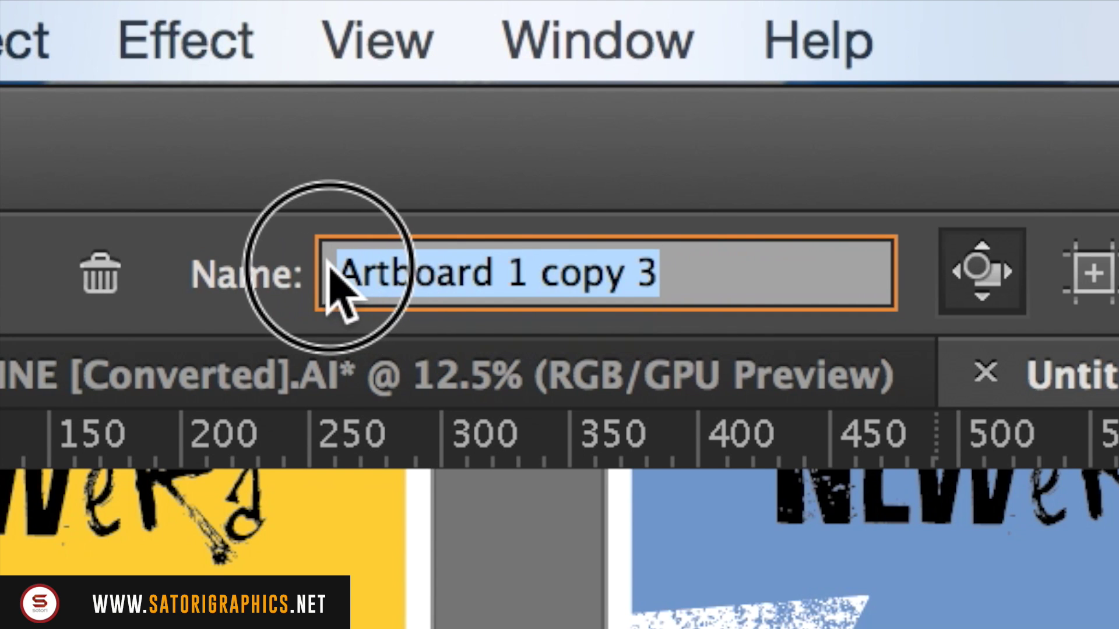
{"action": "type", "text": "design red"}
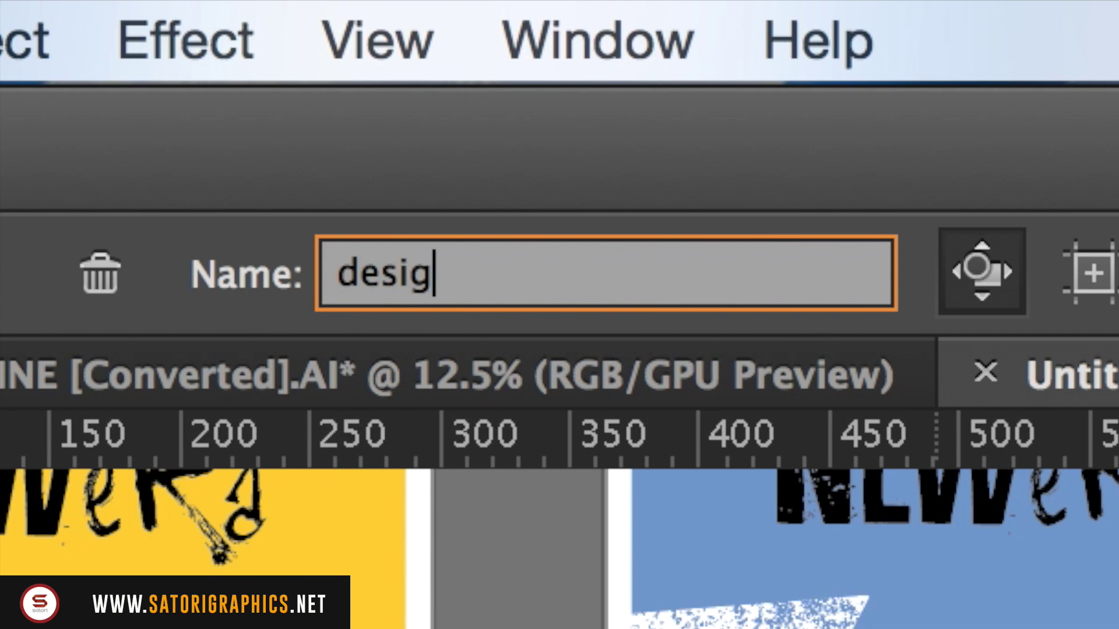
{"action": "key", "text": "Return"}
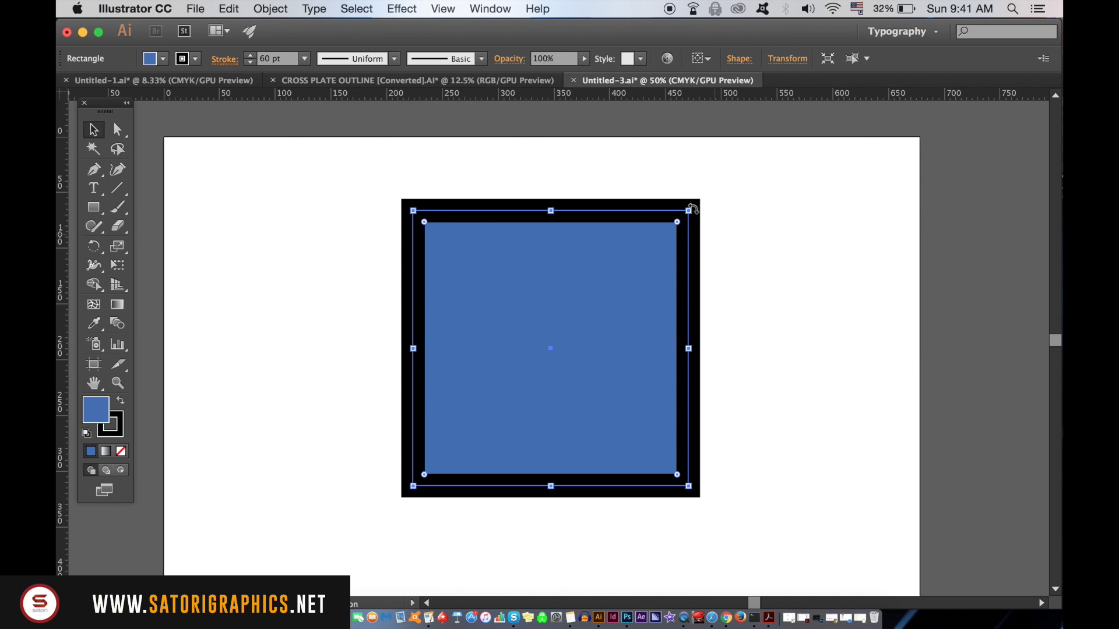
Step: Resize the stroked blue square down to about 84 mm, then up to about 238 mm
{"action": "left_click_drag", "start_coordinate": [688, 211], "coordinate": [494, 404]}
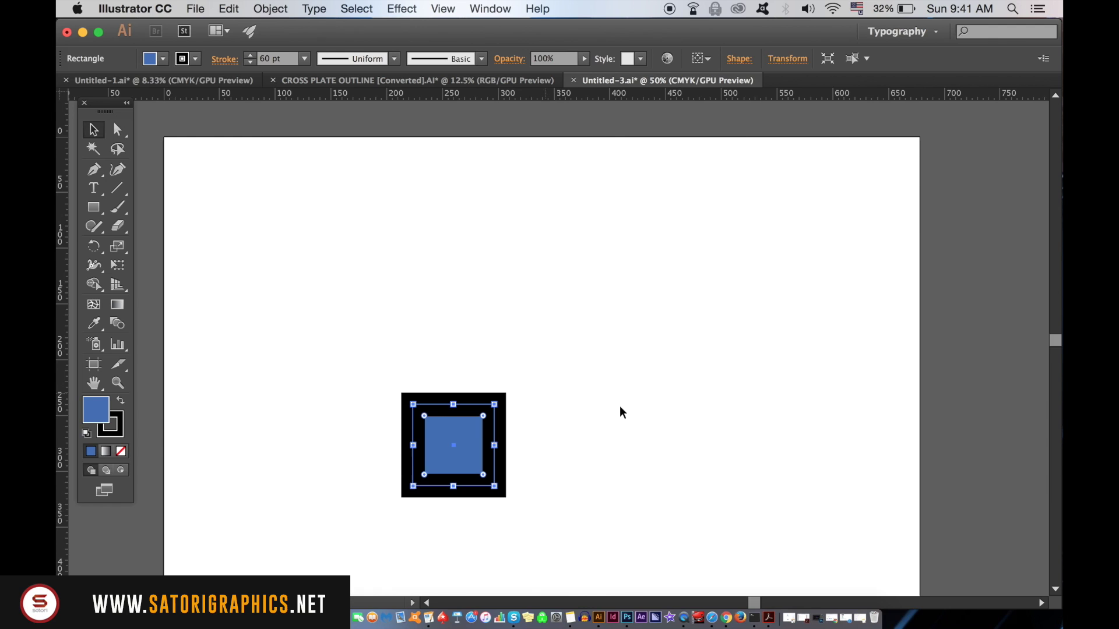
{"action": "left_click", "coordinate": [676, 406]}
{"action": "left_click", "coordinate": [499, 434]}
{"action": "left_click_drag", "start_coordinate": [494, 403], "coordinate": [786, 227]}
Step: Apply Object > Path > Outline Stroke to the square's 60 pt black stroke
{"action": "left_click", "coordinate": [277, 9]}
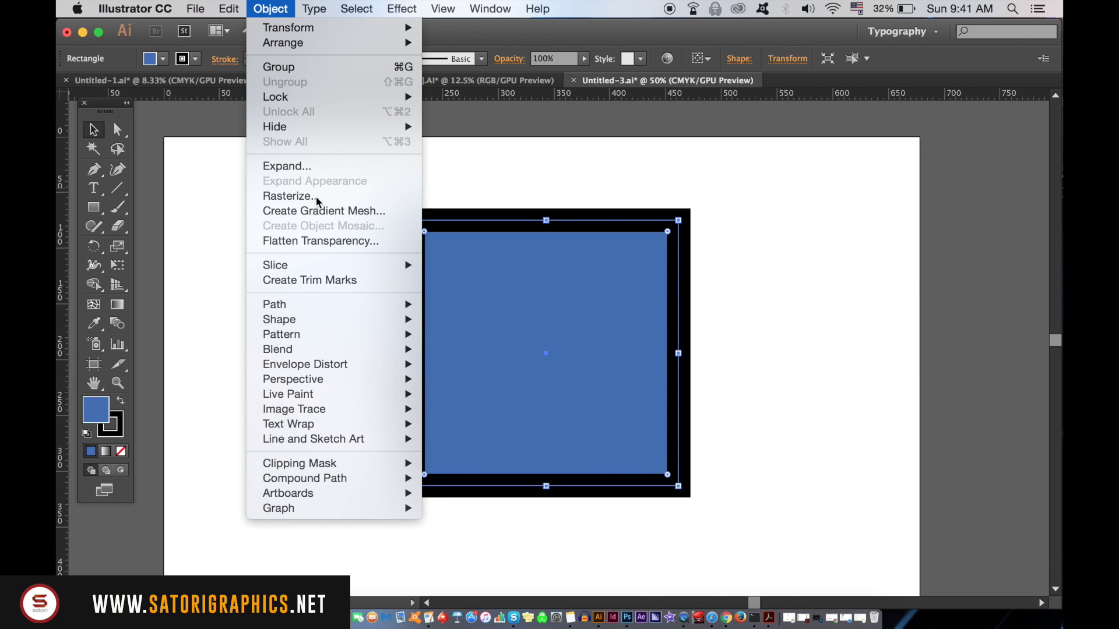
{"action": "mouse_move", "coordinate": [285, 305]}
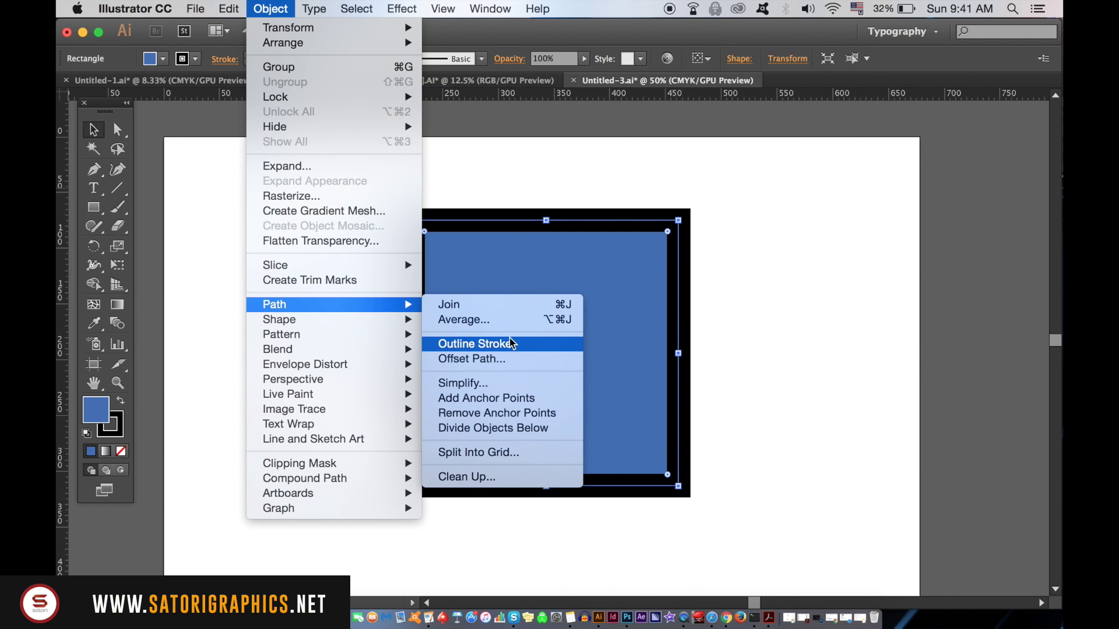
{"action": "left_click", "coordinate": [509, 344]}
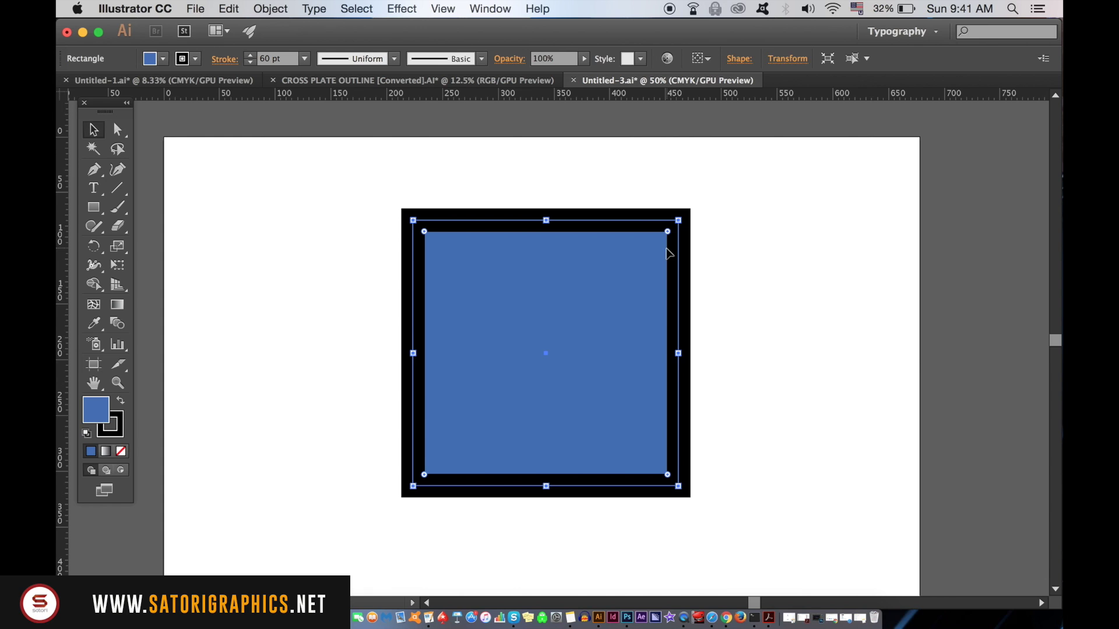
Step: Enable Scale Strokes & Effects in General preferences, then shrink the blue square so its stroke thins
{"action": "left_click", "coordinate": [134, 9]}
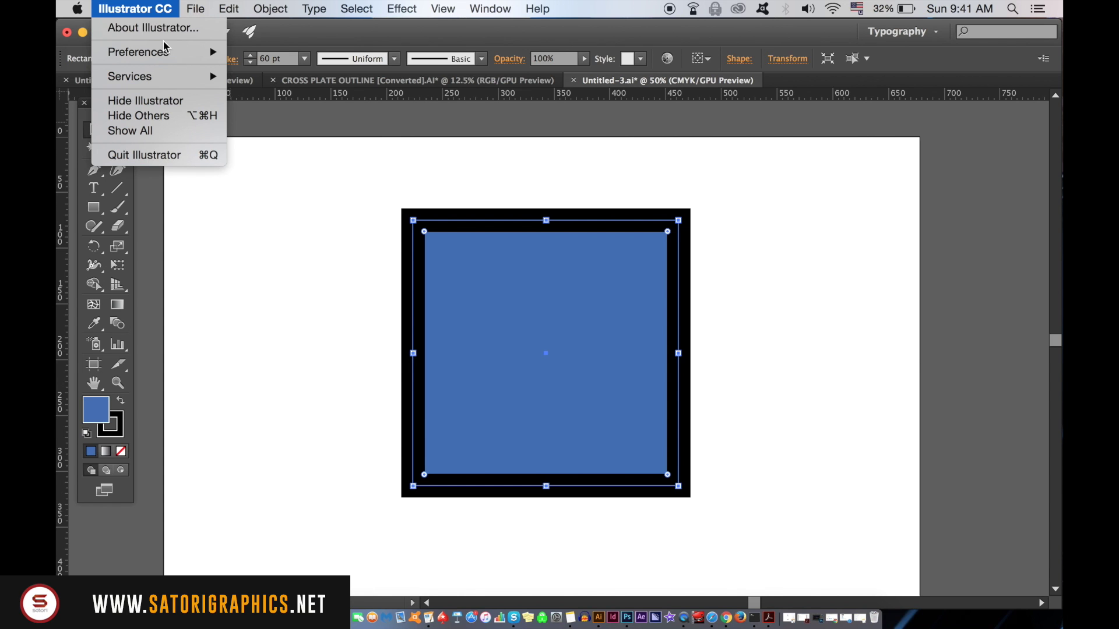
{"action": "mouse_move", "coordinate": [170, 54]}
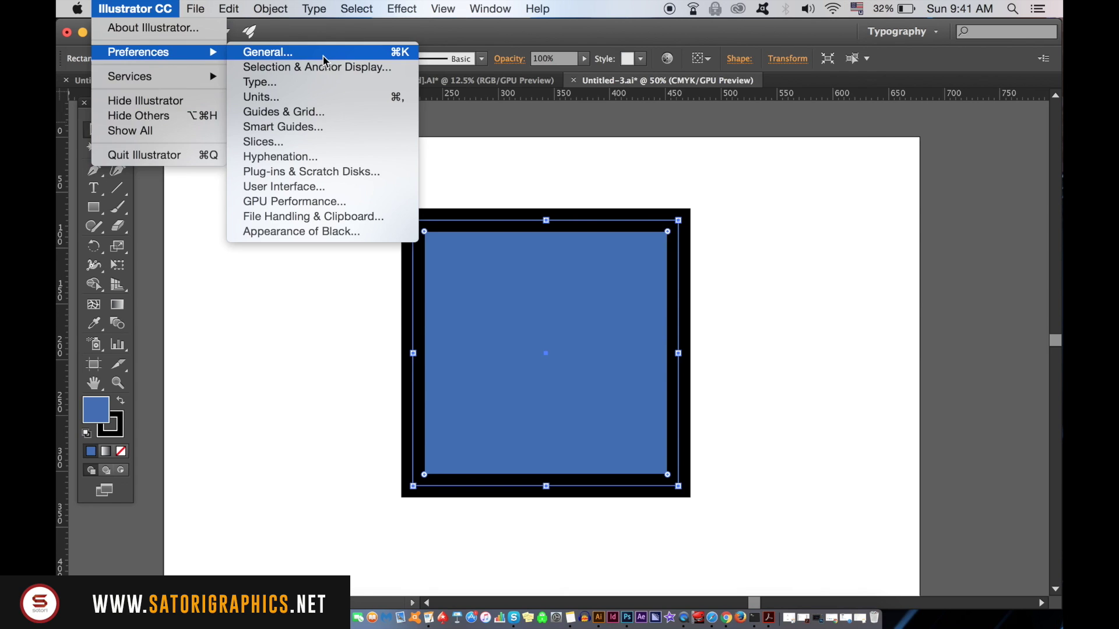
{"action": "left_click", "coordinate": [731, 132]}
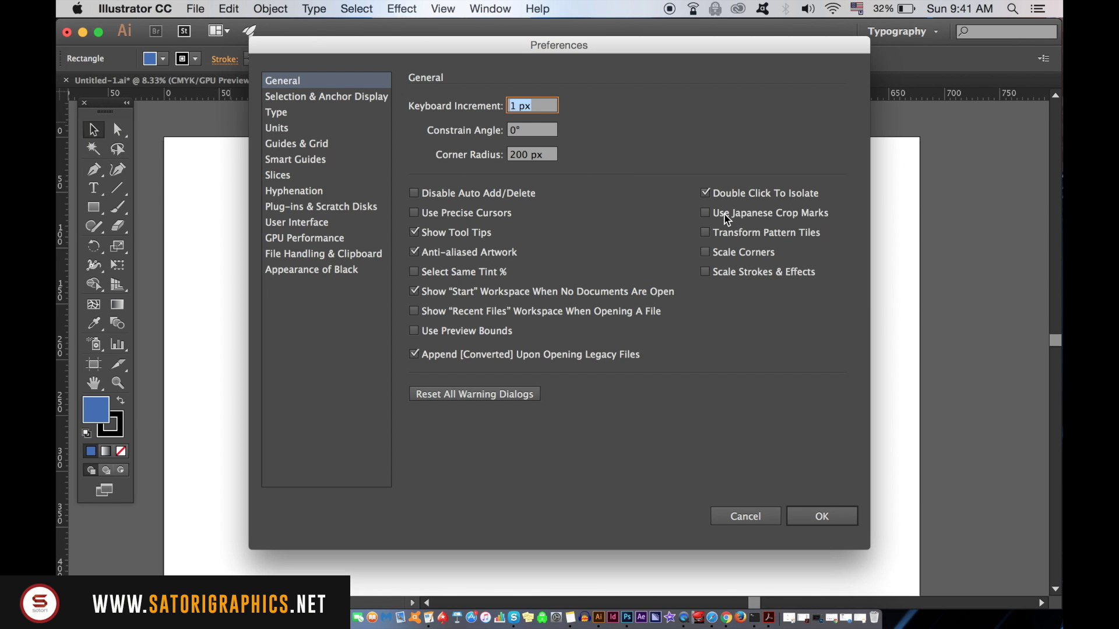
{"action": "left_click", "coordinate": [784, 276]}
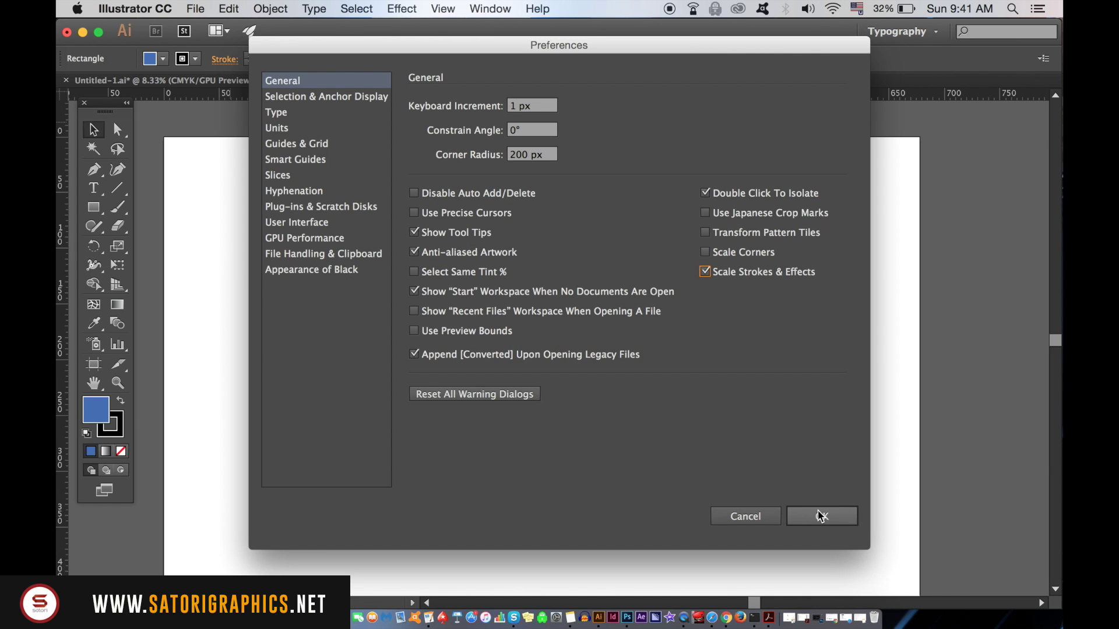
{"action": "left_click", "coordinate": [819, 516]}
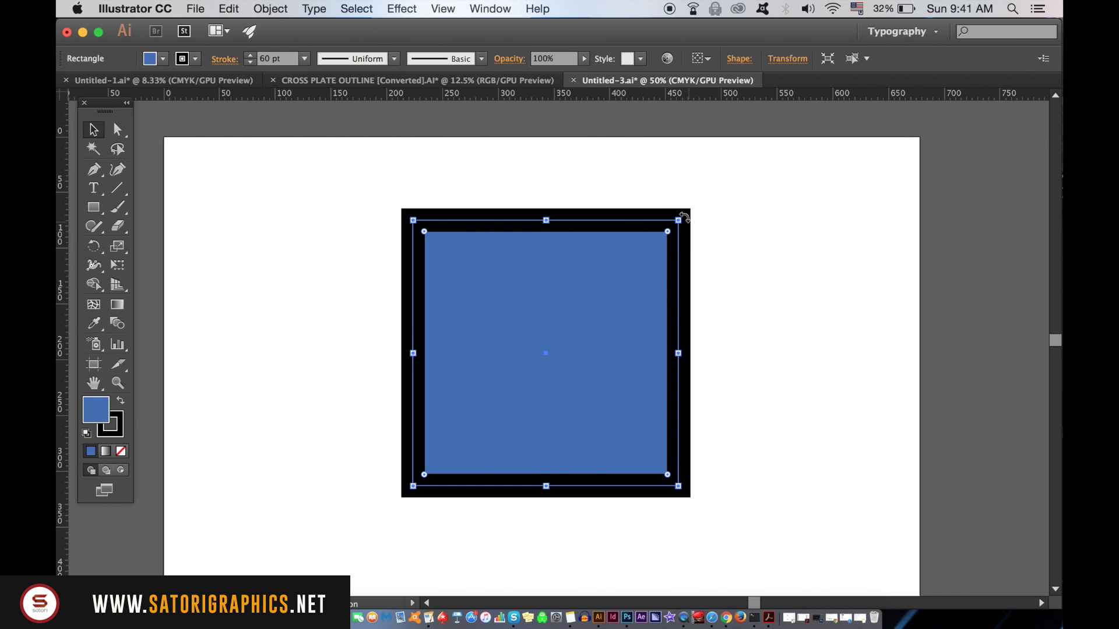
{"action": "mouse_move", "coordinate": [682, 220]}
{"action": "left_mouse_down"}
{"action": "mouse_move", "coordinate": [470, 400]}
{"action": "mouse_move", "coordinate": [474, 425]}
{"action": "left_mouse_up"}
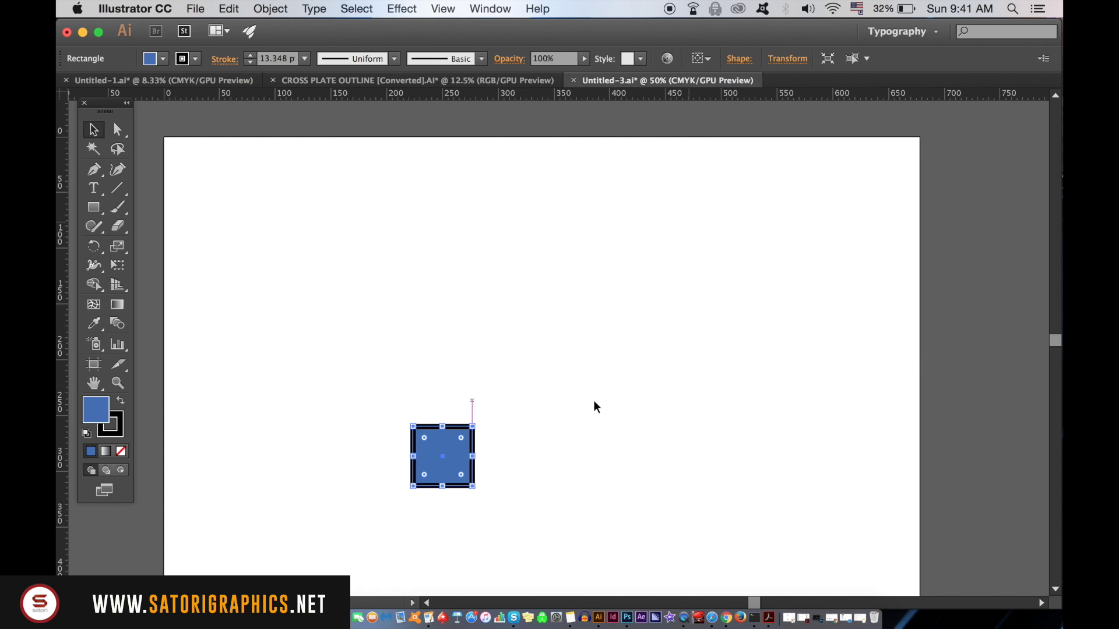
{"action": "left_click", "coordinate": [482, 295]}
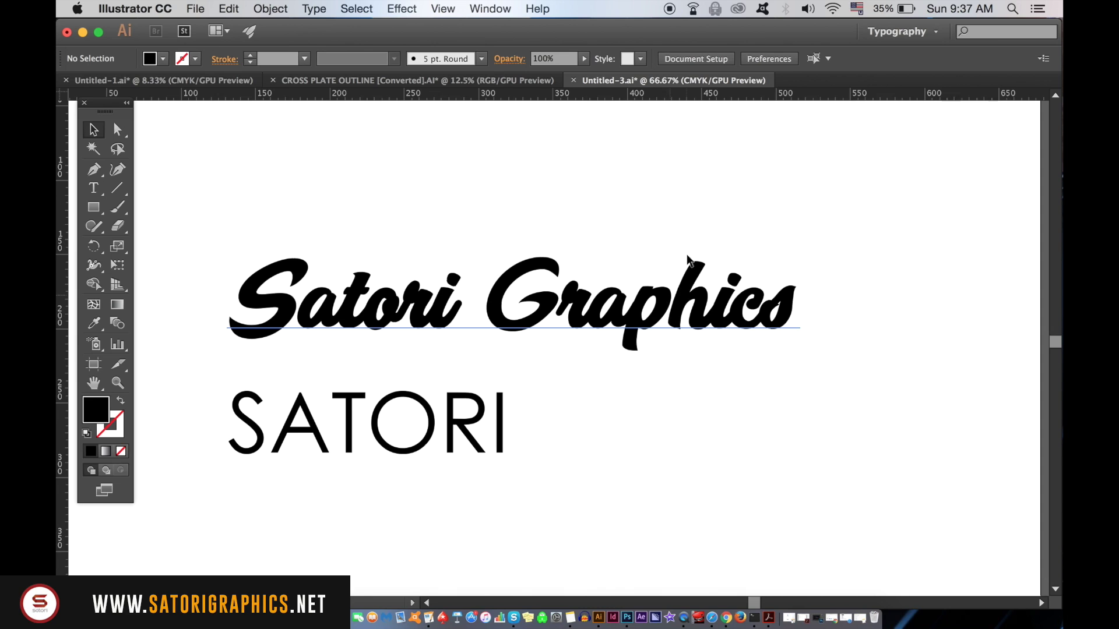
Step: Set the Satori Graphics script text's kerning from Auto to Optical in the Character panel
{"action": "left_click", "coordinate": [688, 345]}
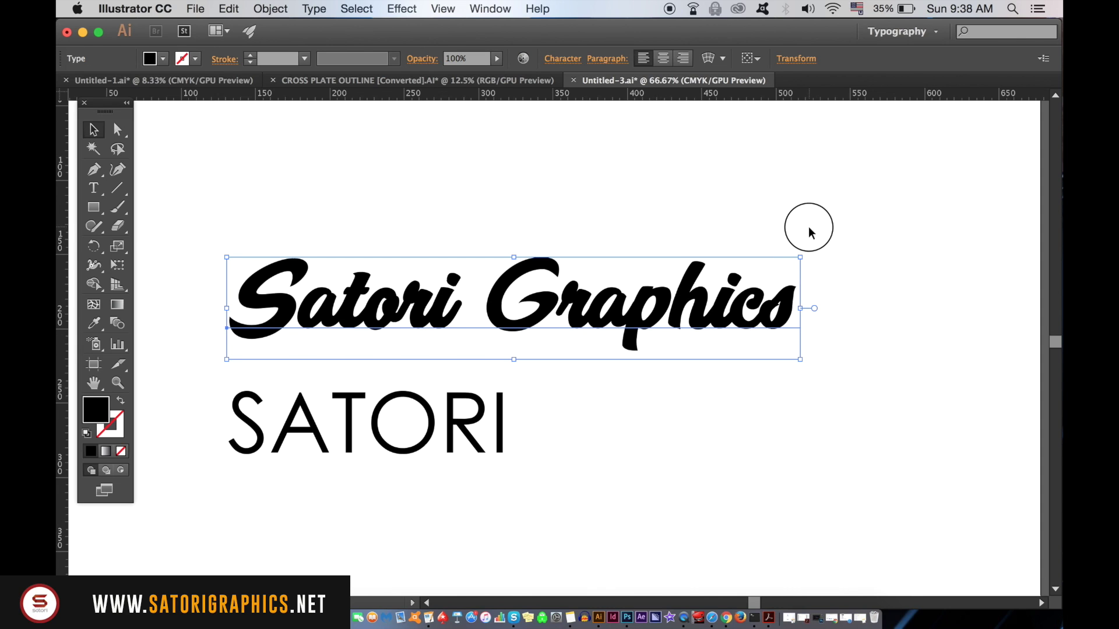
{"action": "left_click", "coordinate": [809, 233]}
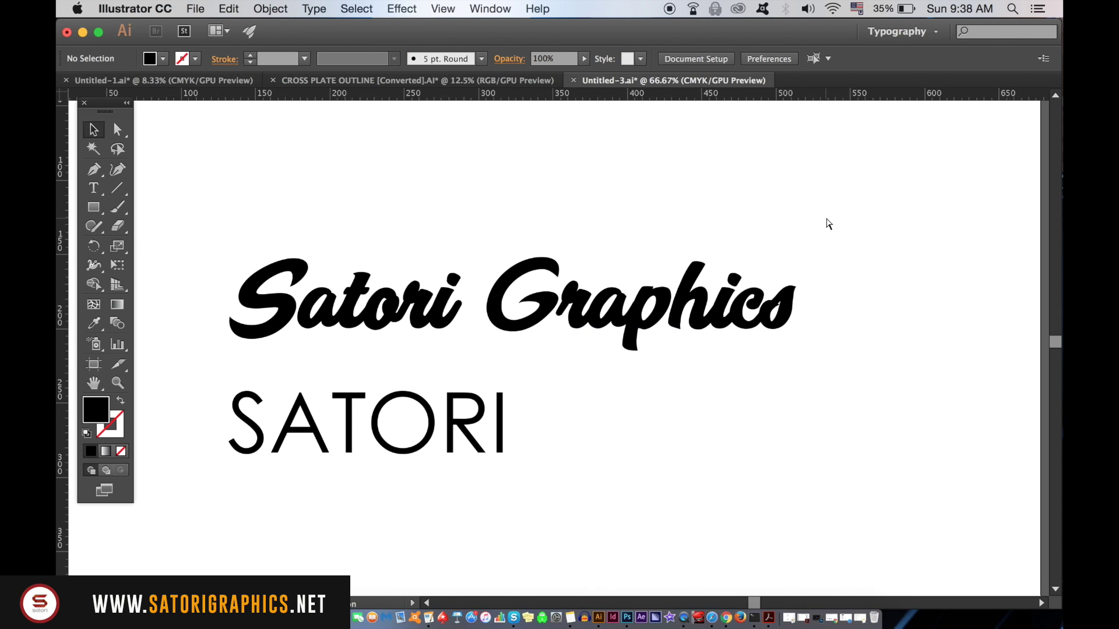
{"action": "key", "text": "super+t"}
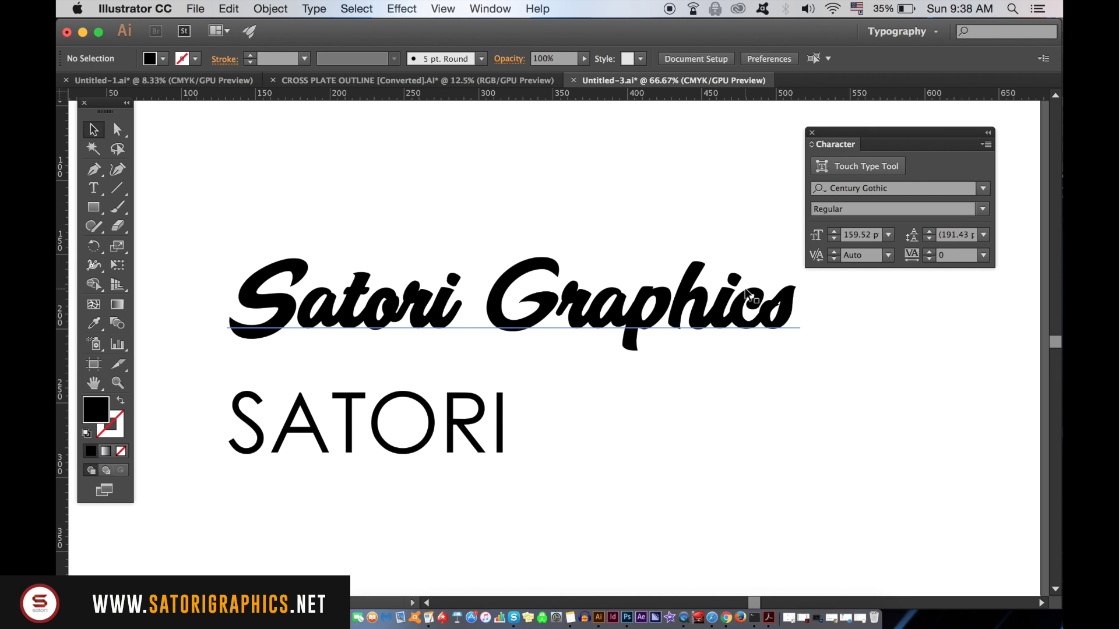
{"action": "left_click", "coordinate": [784, 309]}
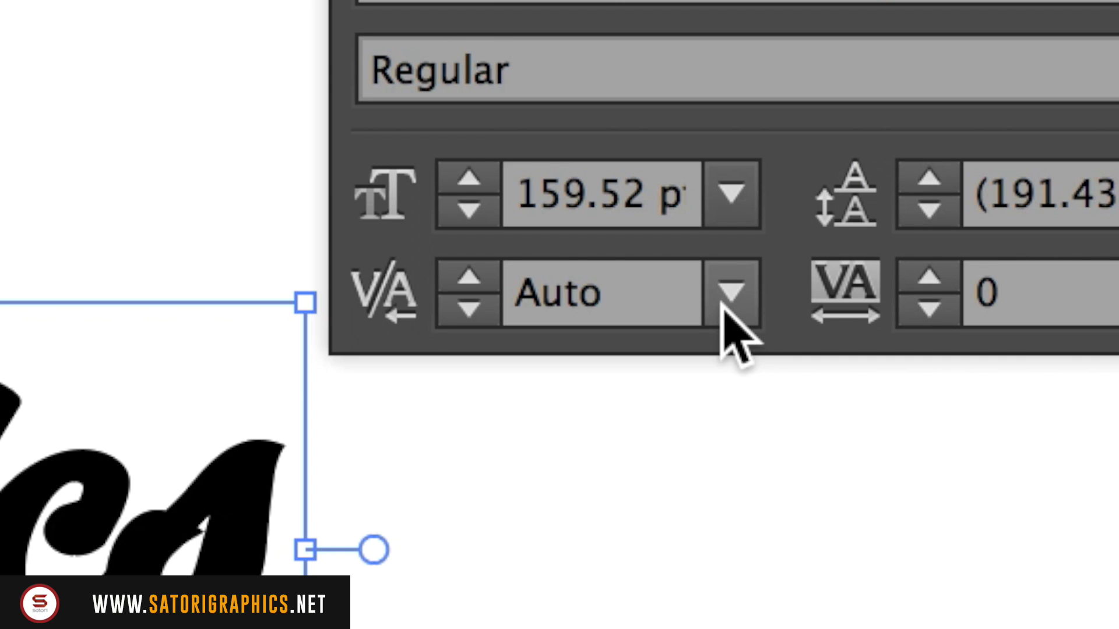
{"action": "left_click", "coordinate": [728, 294]}
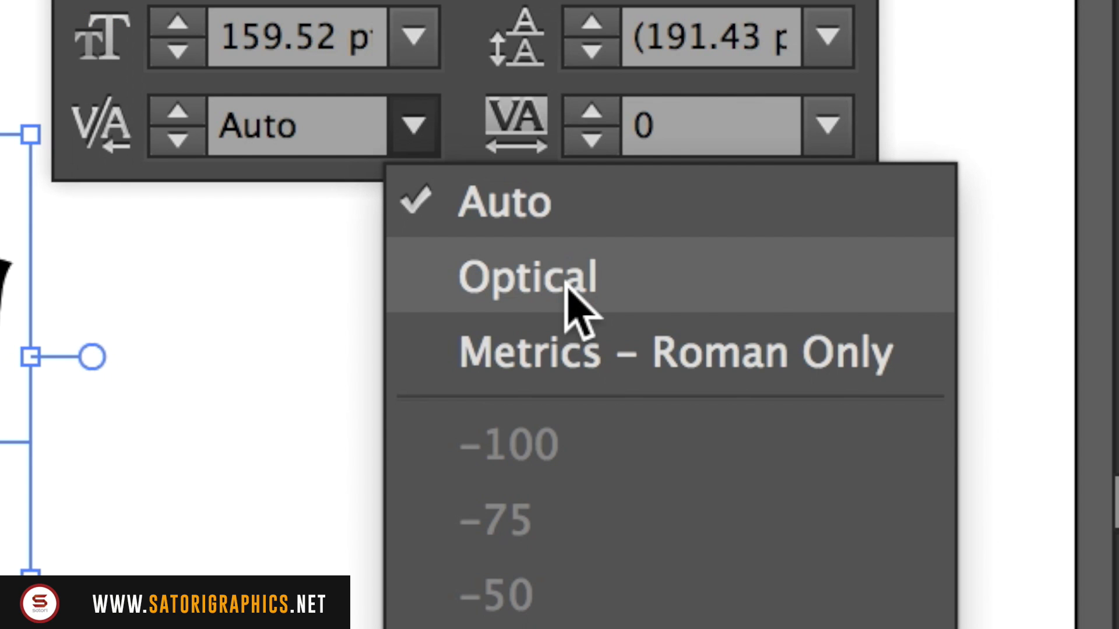
{"action": "left_click", "coordinate": [568, 291]}
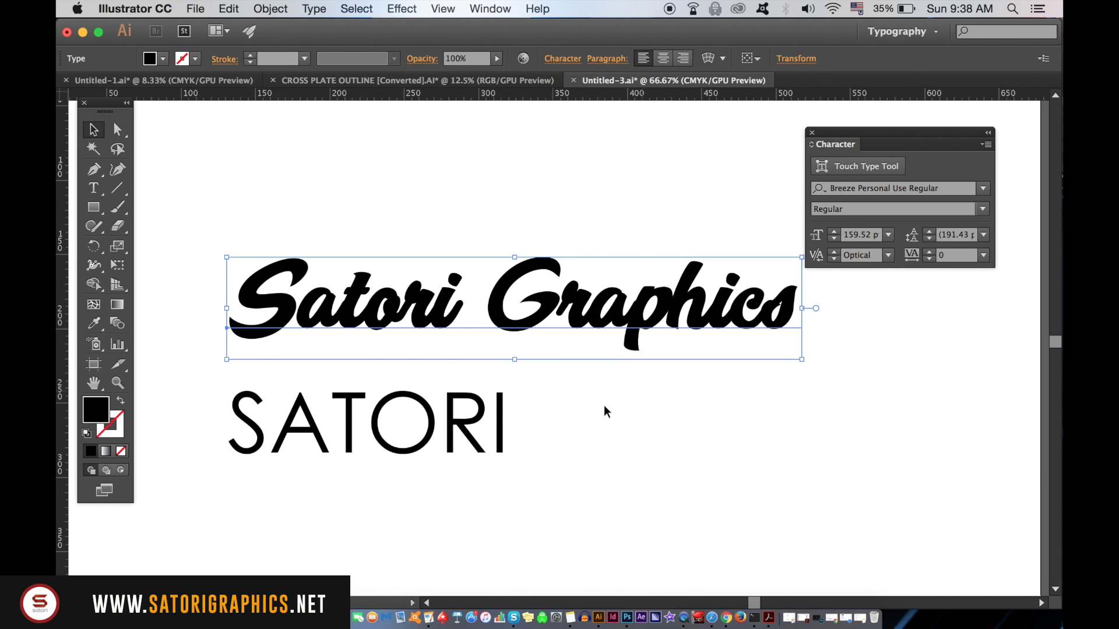
Step: Set the SATORI heading's kerning to Optical
{"action": "left_click", "coordinate": [481, 411]}
{"action": "left_click", "coordinate": [889, 257]}
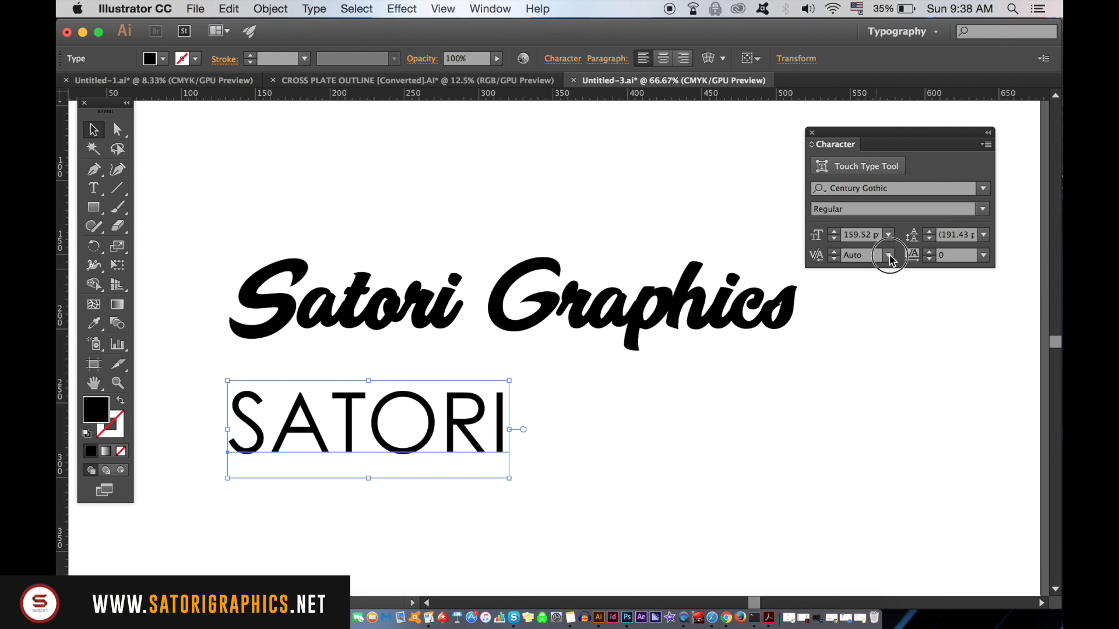
{"action": "left_click", "coordinate": [917, 285]}
{"action": "left_click", "coordinate": [889, 255]}
{"action": "left_click", "coordinate": [900, 290]}
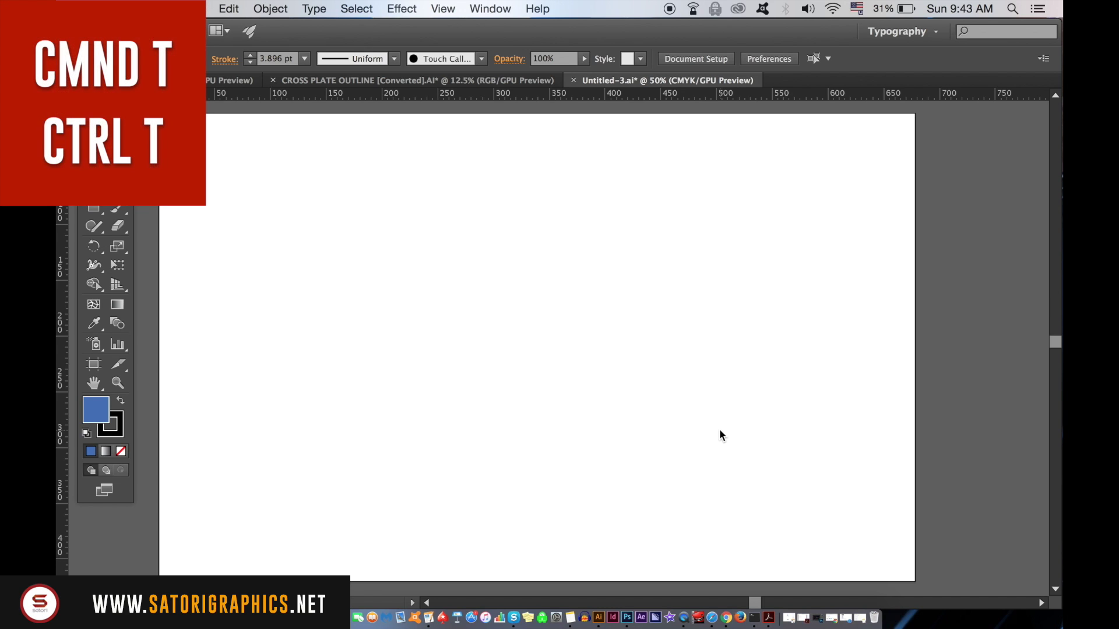
Step: Close the Character panel, cancel the Open dialog, and save Untitled-3.ai
{"action": "key", "text": "super+t"}
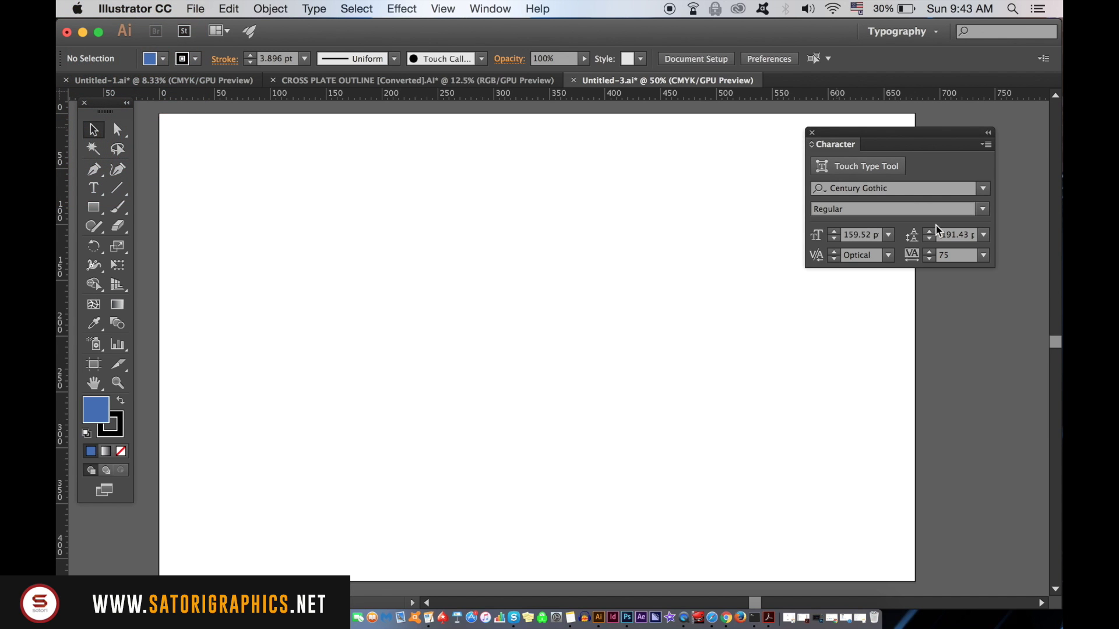
{"action": "left_click", "coordinate": [813, 134]}
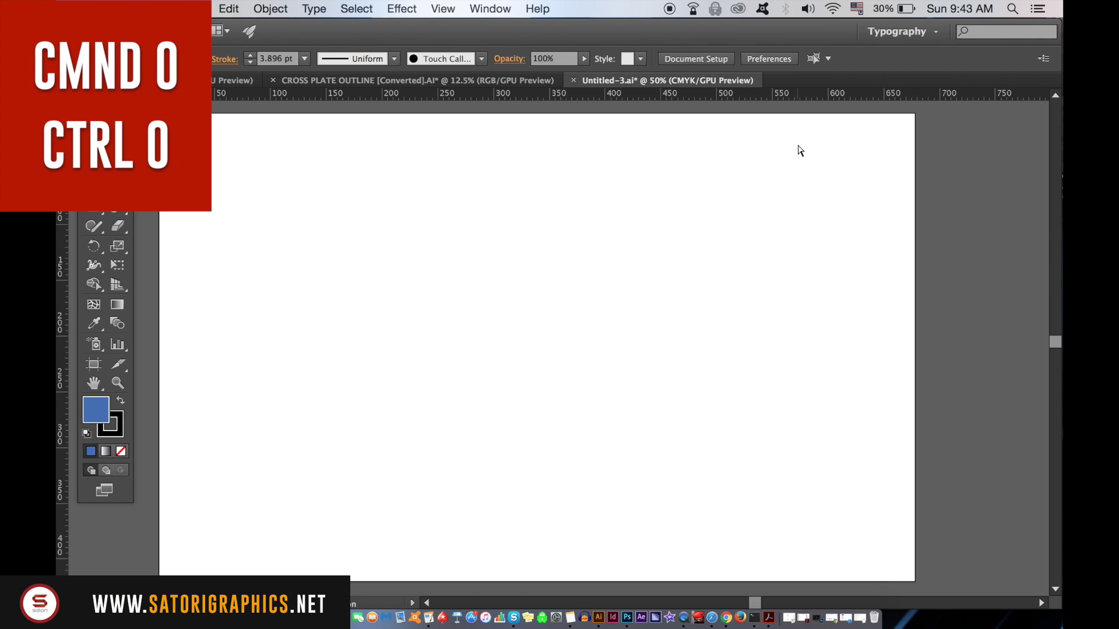
{"action": "key", "text": "super+o"}
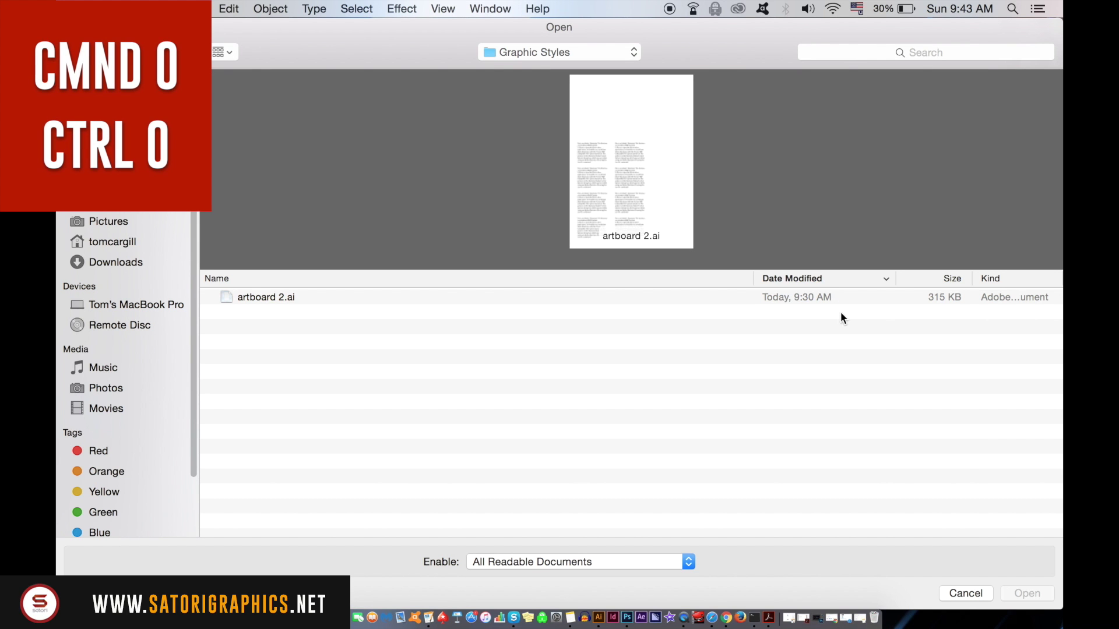
{"action": "left_click", "coordinate": [963, 593]}
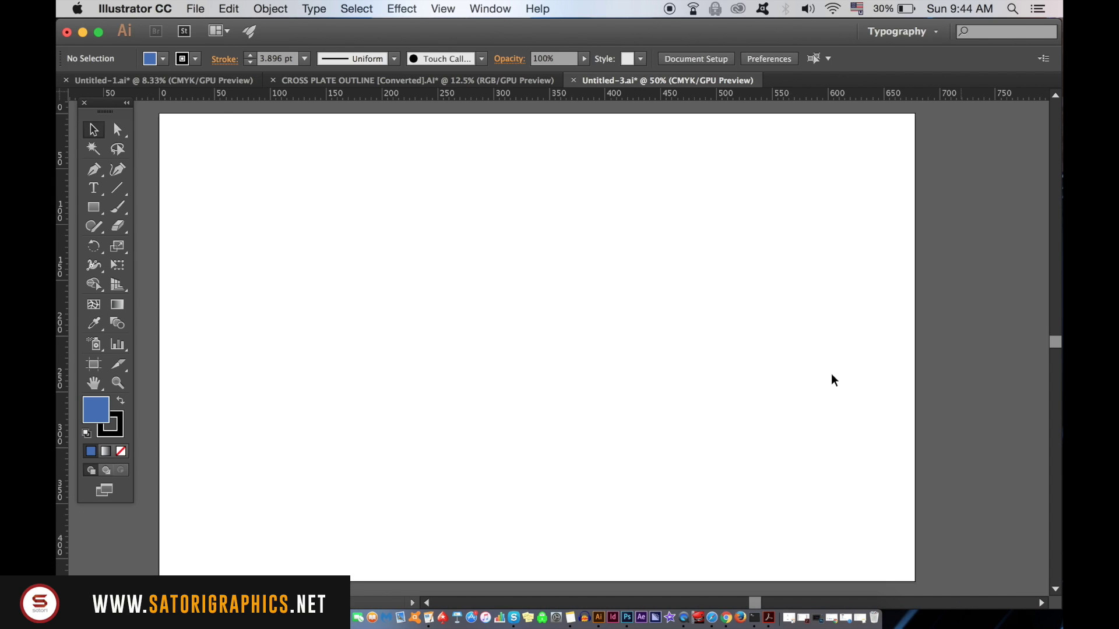
{"action": "key", "text": "super+s"}
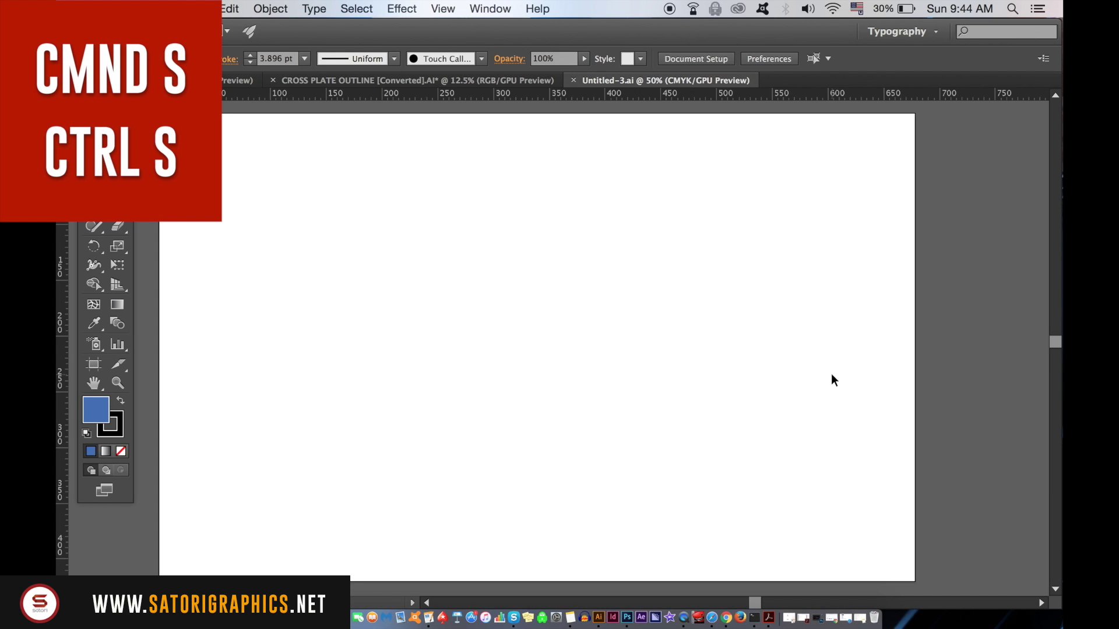